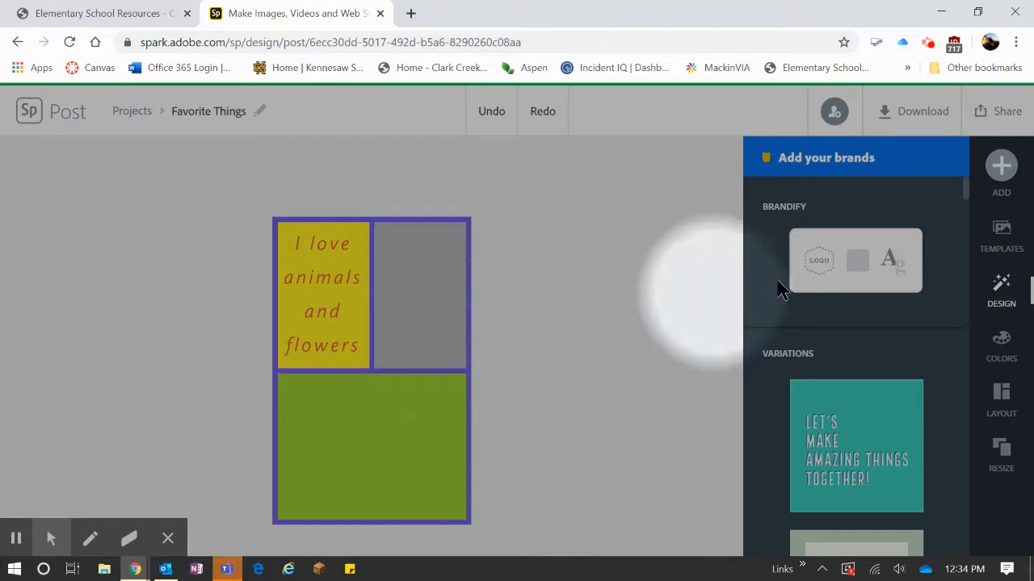
Start adding a photo and search the free photos for "flowers"
left_click(1000, 177)
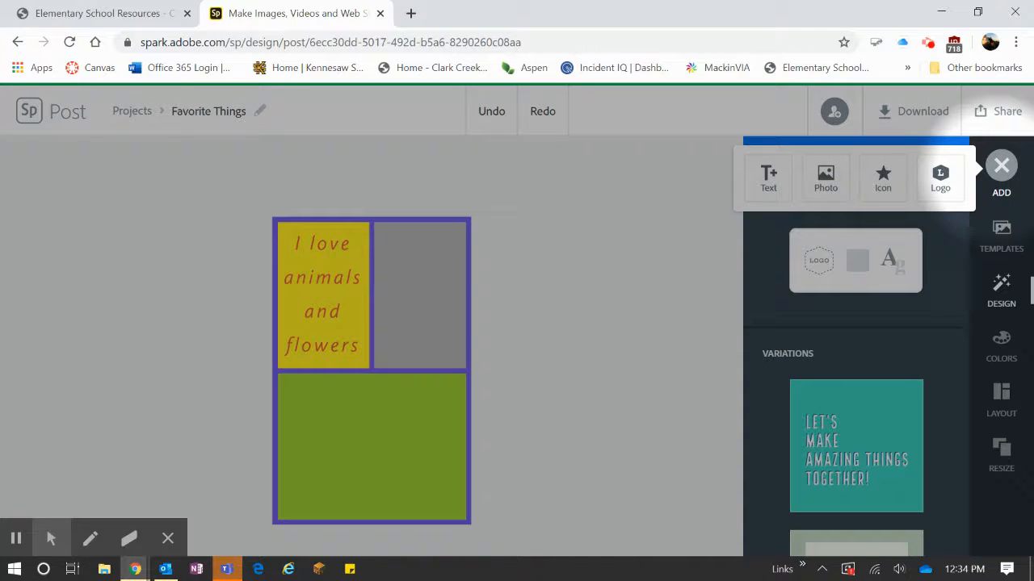
left_click(824, 179)
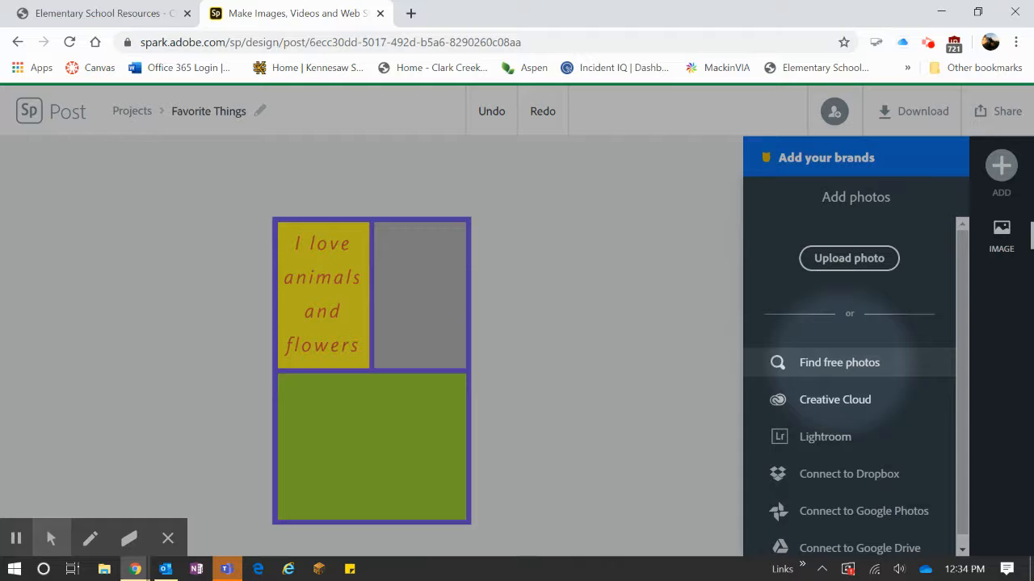
left_click(836, 362)
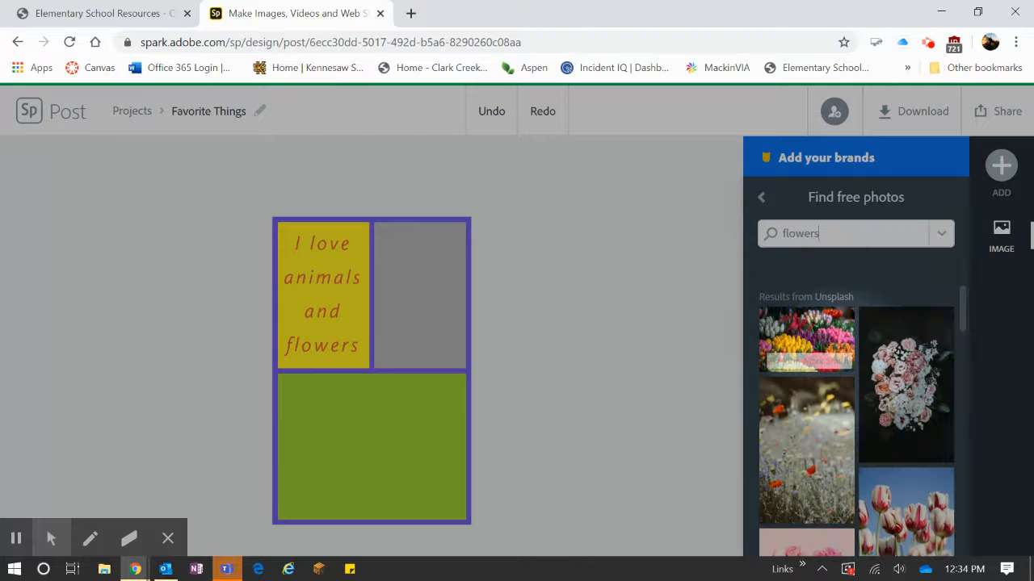
Look through the free flower photos for a picture that suits the design
scroll(844, 386, "down", 5)
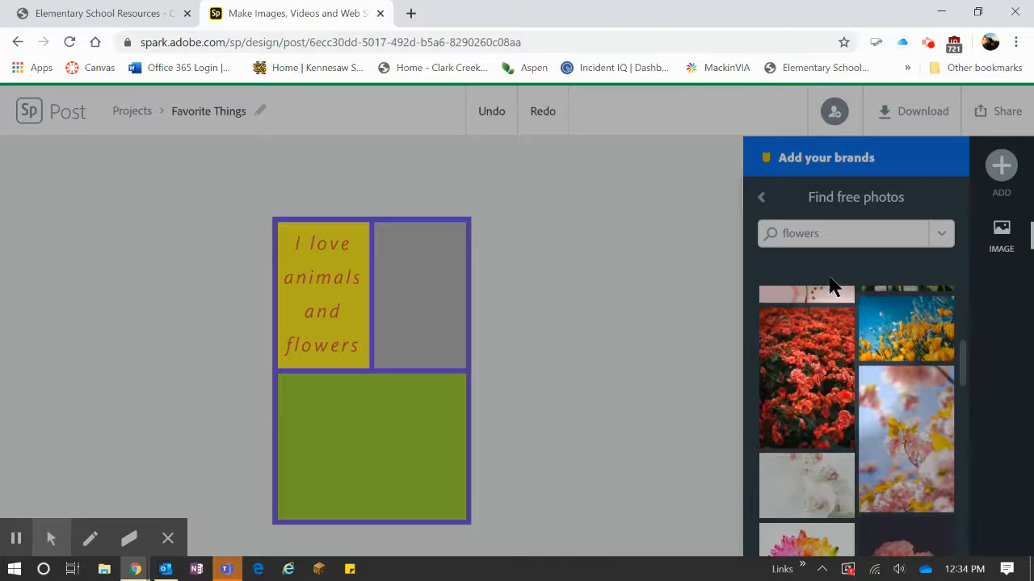
left_click_drag(837, 231, 768, 234)
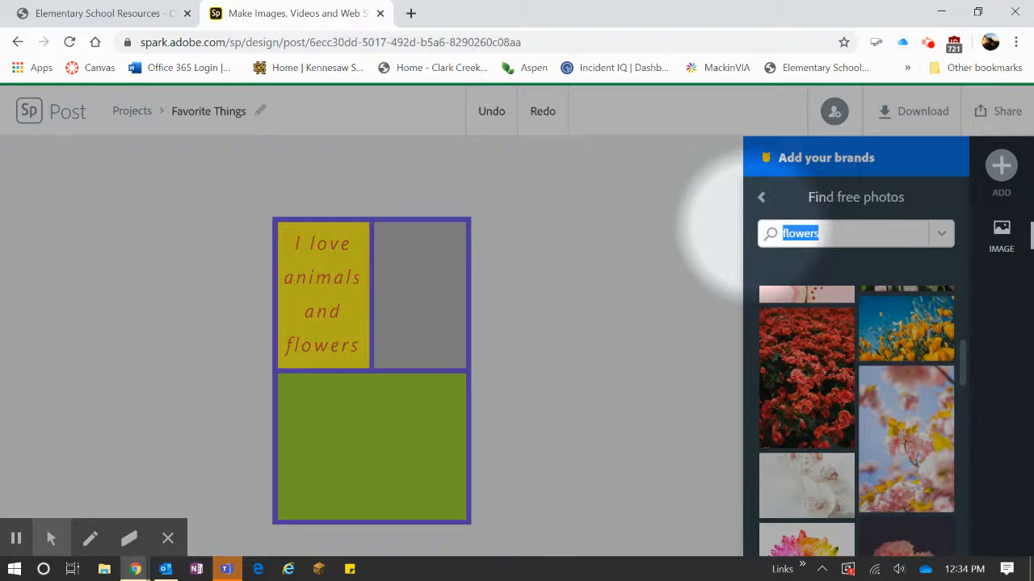
scroll(826, 429, "down", 3)
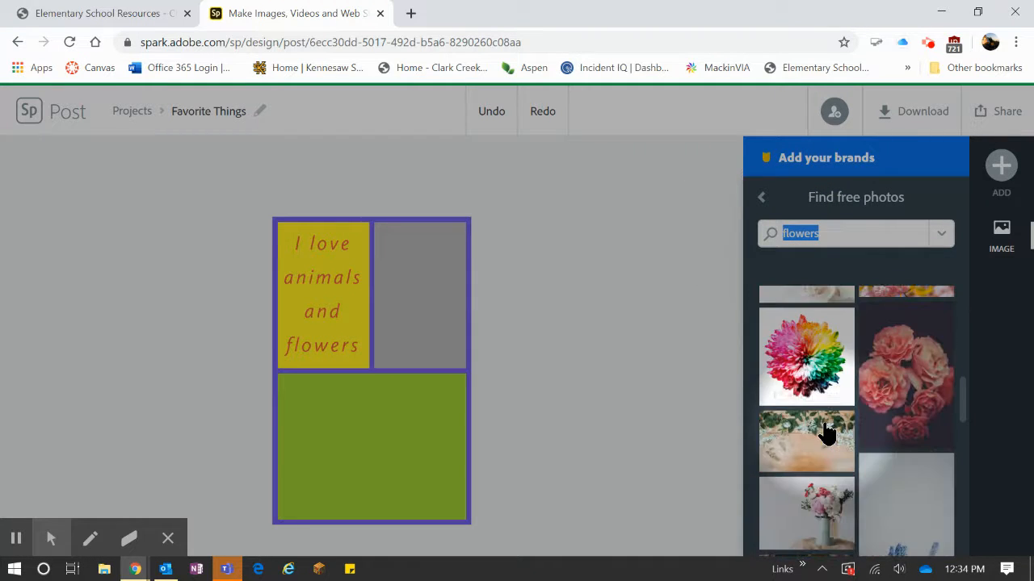
scroll(826, 431, "down", 5)
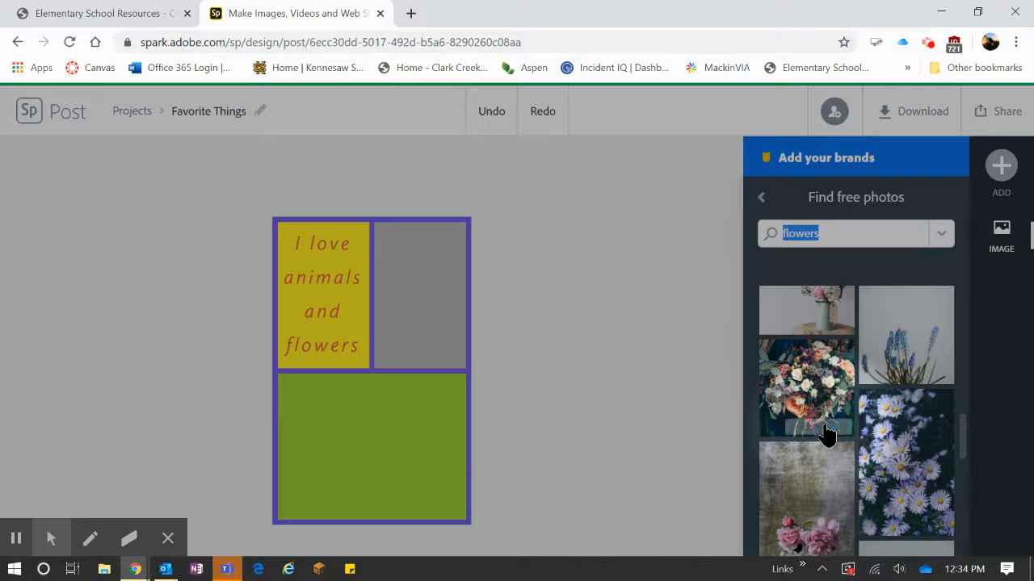
scroll(856, 420, "down", 1)
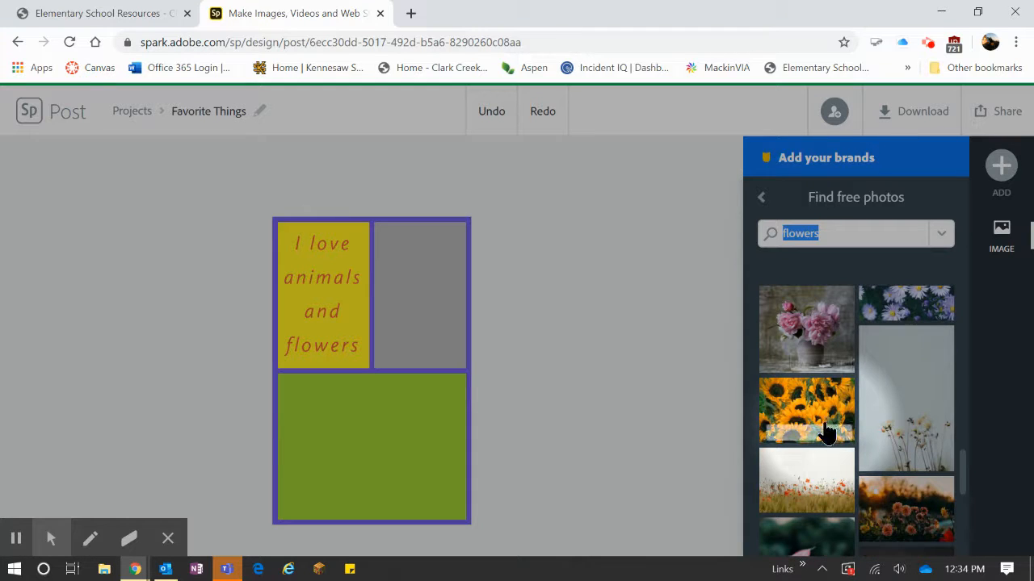
scroll(808, 380, "down", 4)
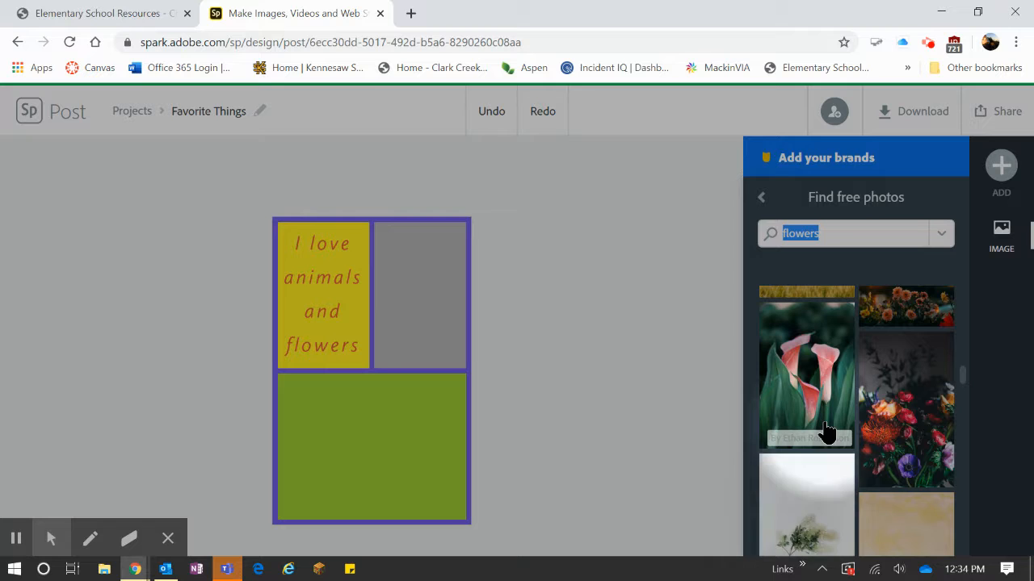
scroll(812, 424, "up", 1)
scroll(811, 424, "down", 5)
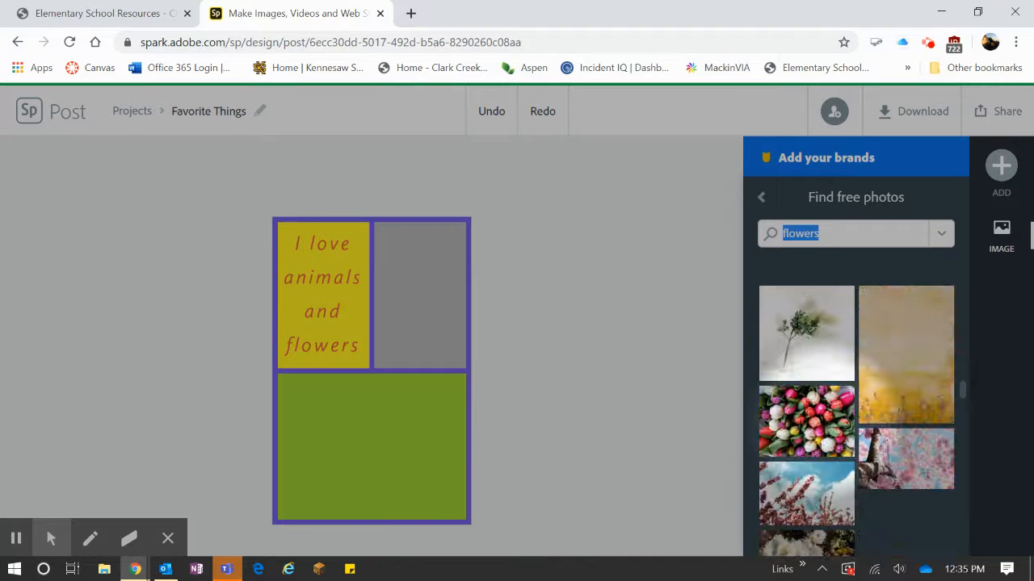
scroll(807, 404, "down", 5)
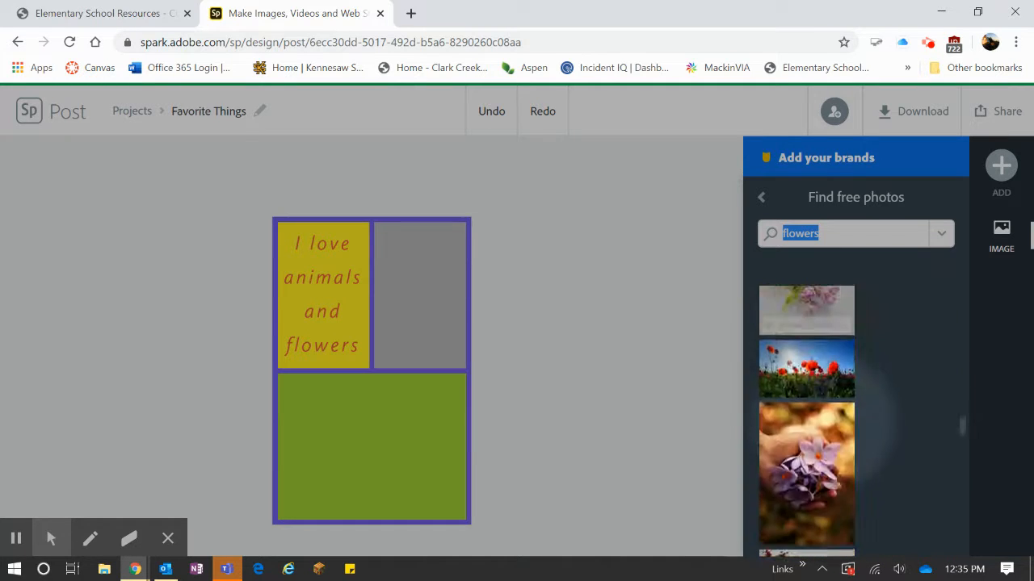
scroll(807, 420, "down", 8)
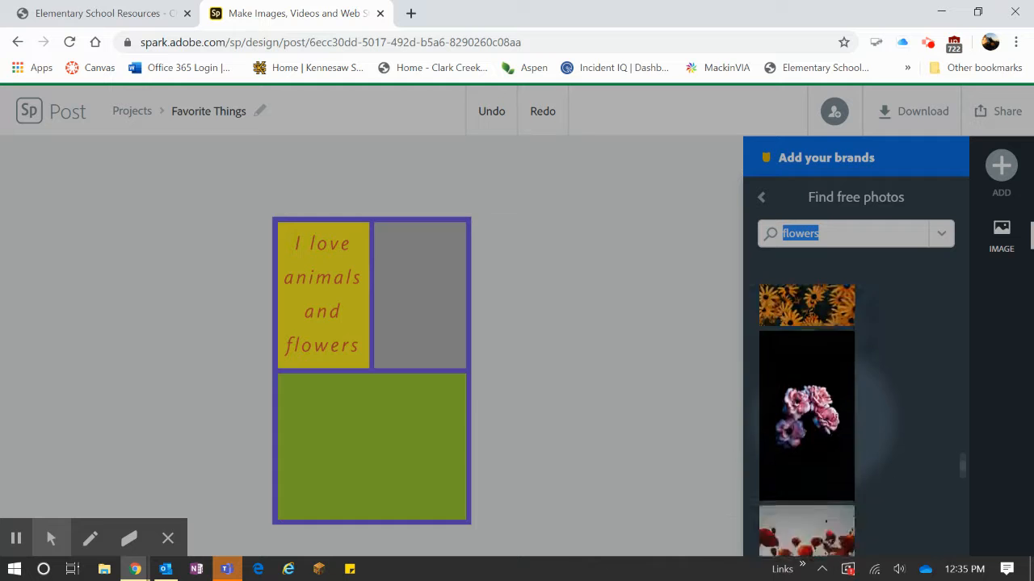
scroll(807, 420, "down", 8)
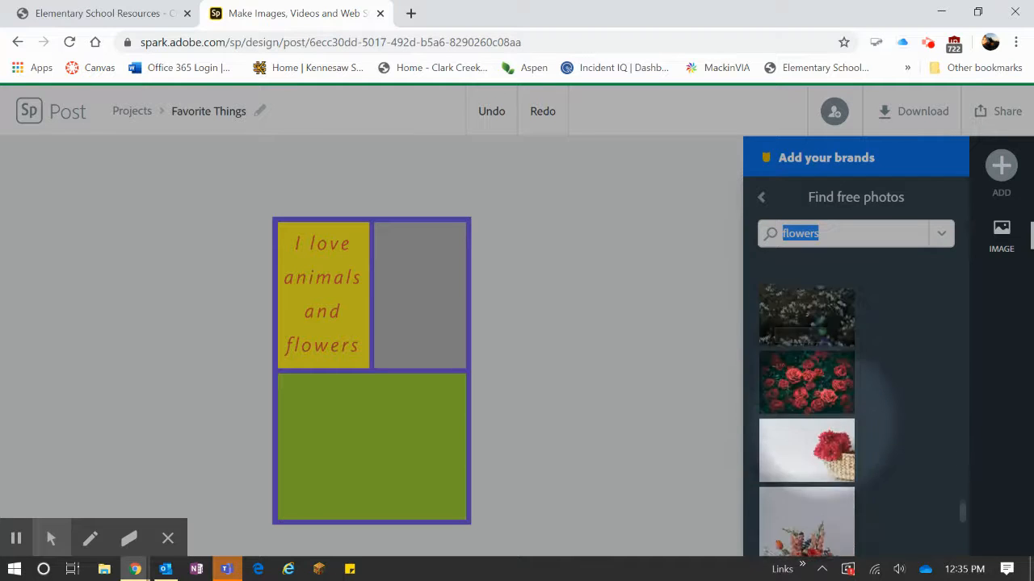
scroll(807, 420, "down", 6)
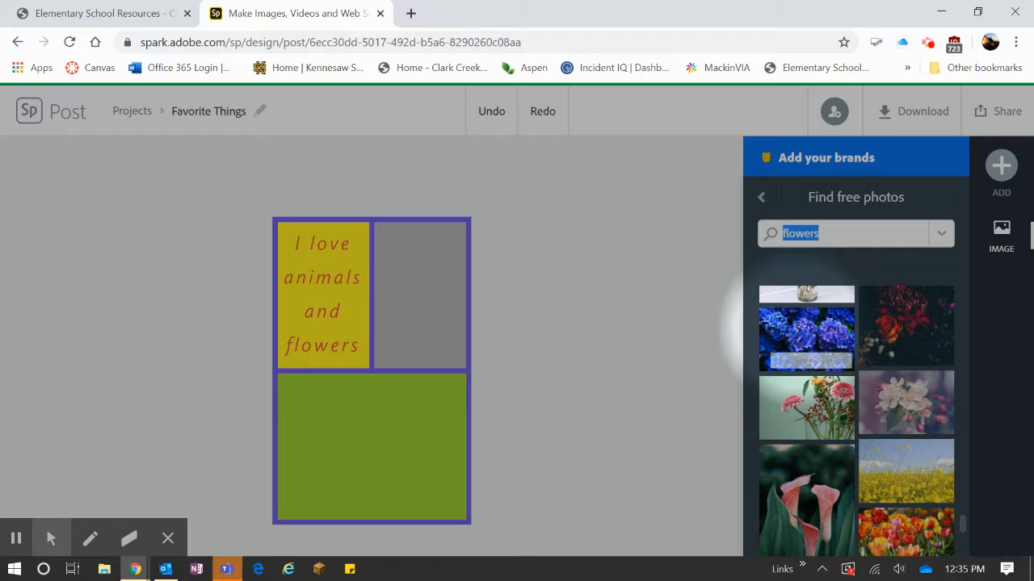
Try pinning the blue flower photo to the background and undo its placement
left_click(804, 339)
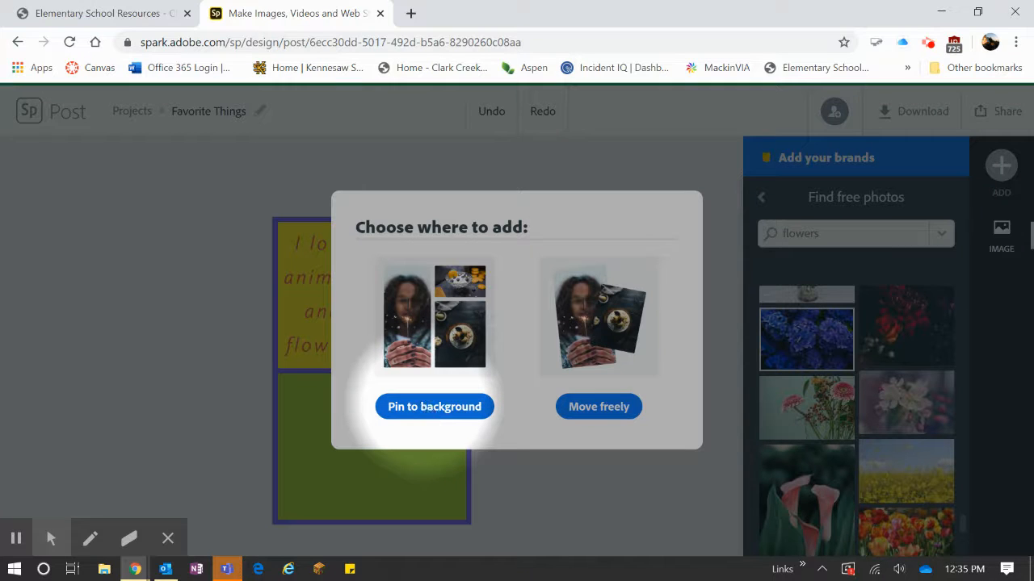
left_click(429, 407)
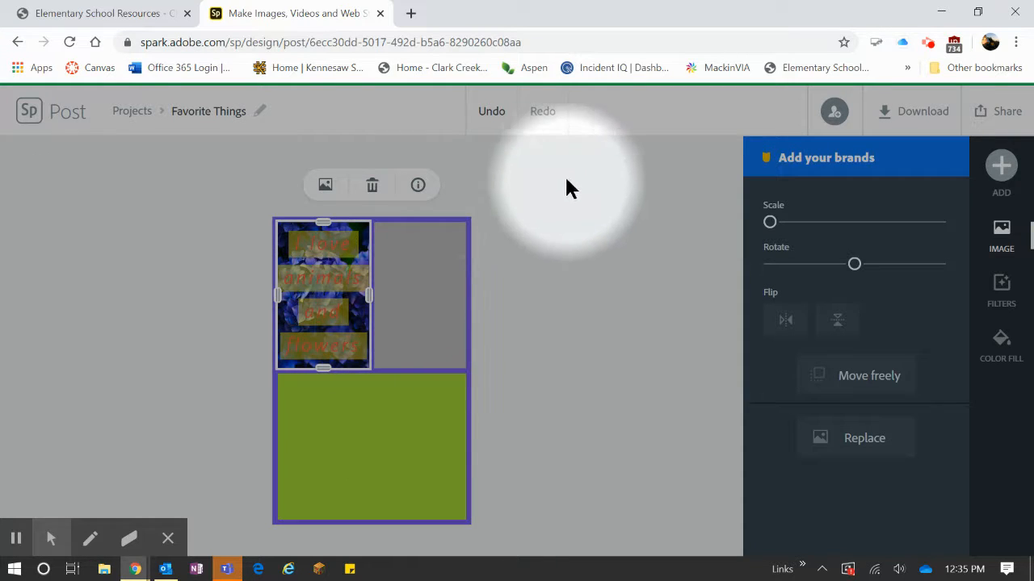
left_click(491, 112)
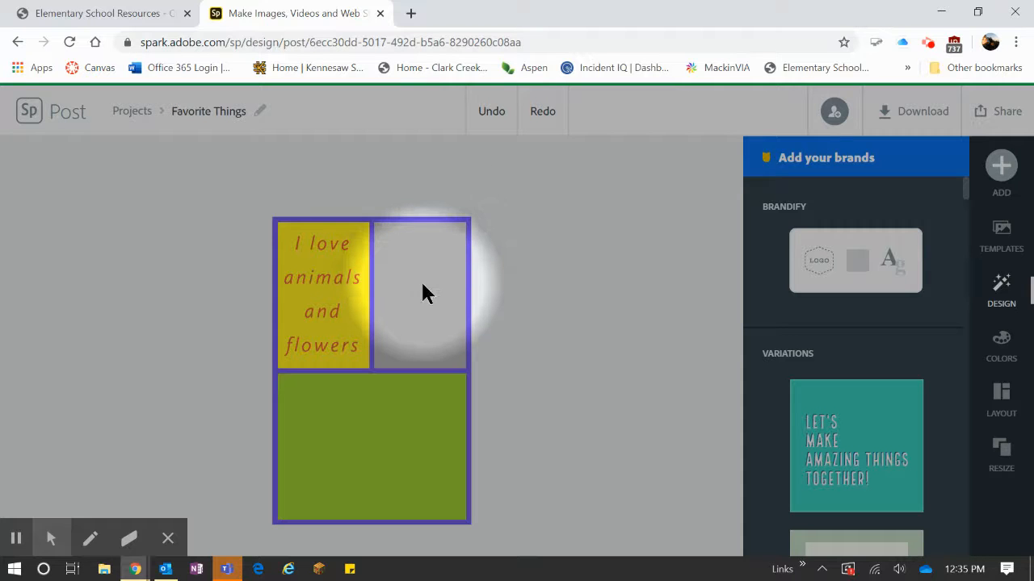
Fill the empty gray collage cell with the blue flower photo from the free "flowers" results
left_click(420, 282)
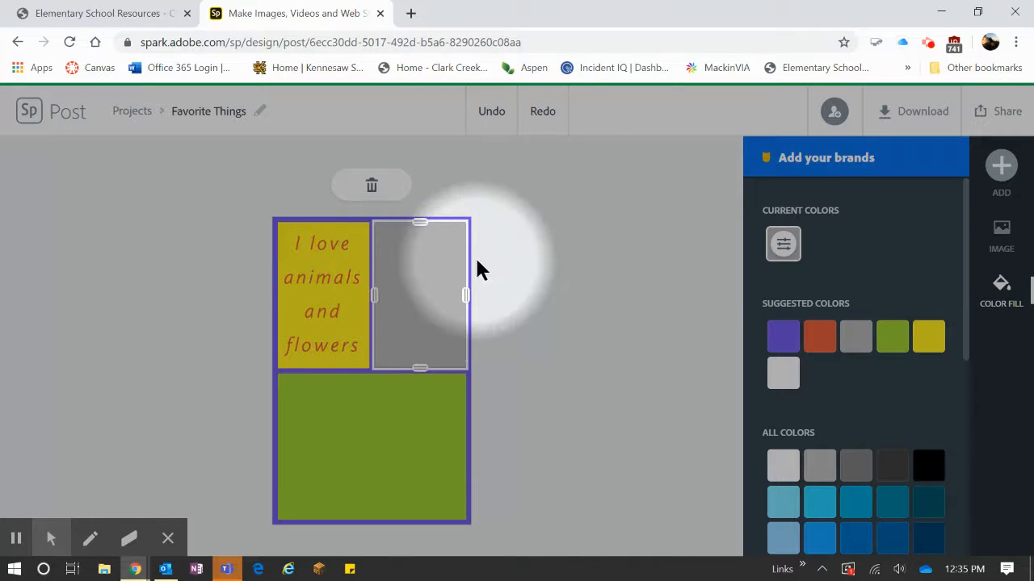
left_click(1002, 232)
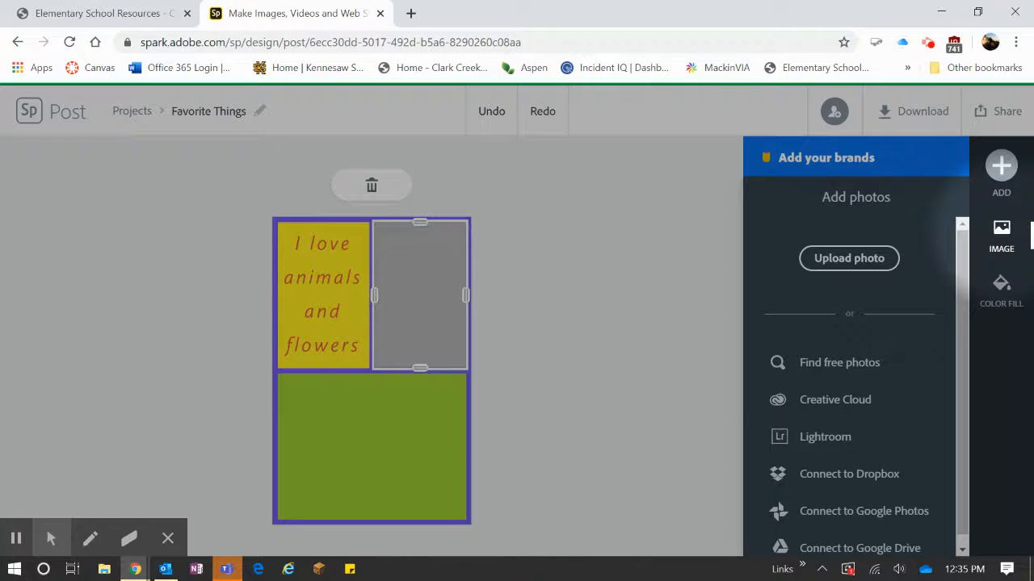
left_click(836, 364)
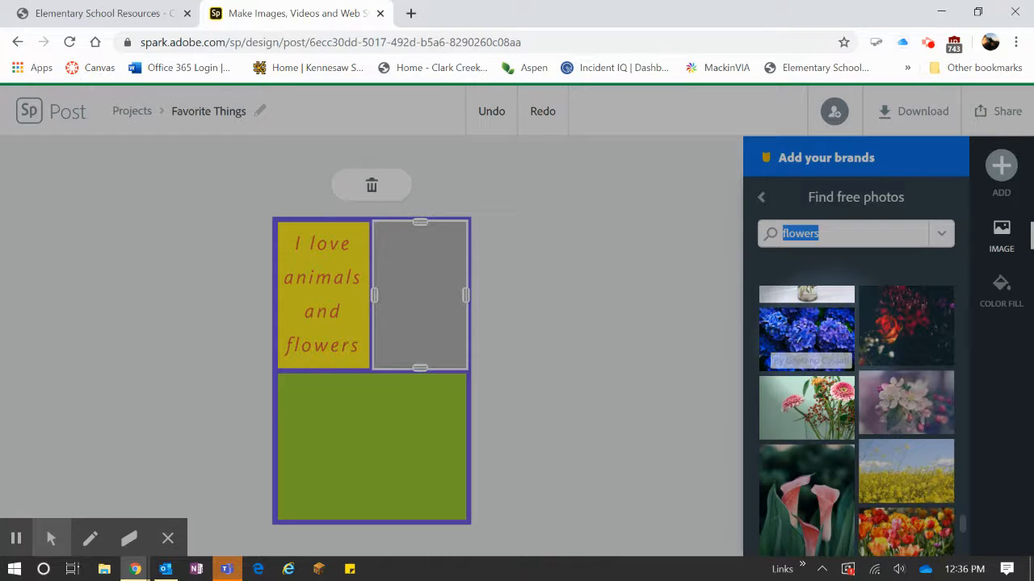
left_click(824, 343)
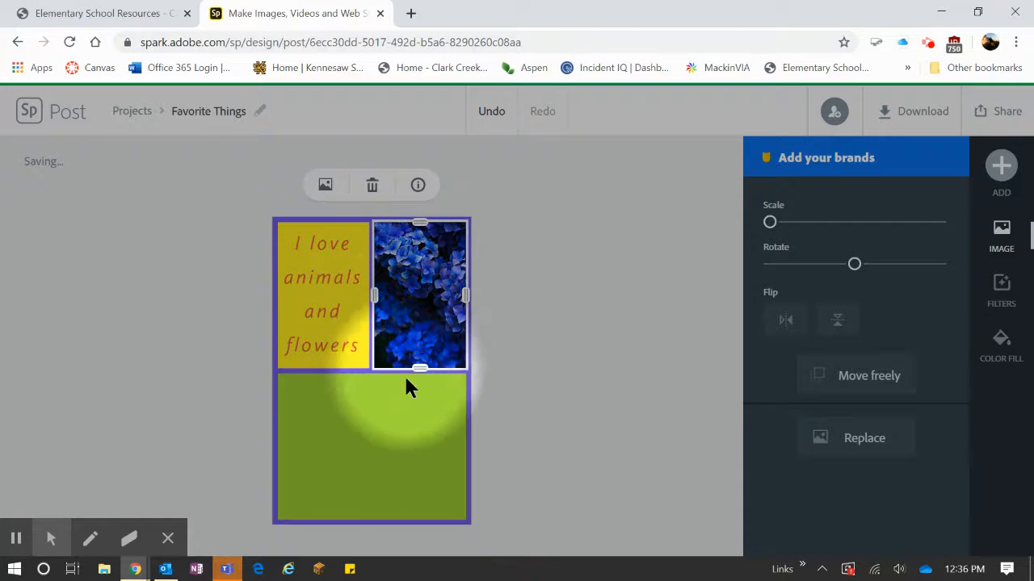
Select the green collage cell and search the free photos for "horse" to fill it
left_click(398, 420)
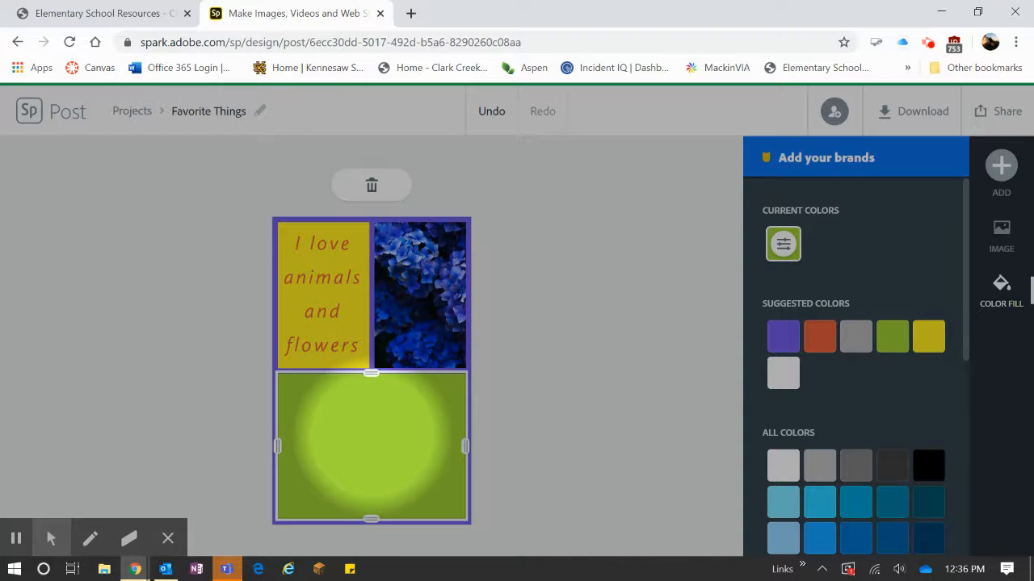
left_click(1003, 236)
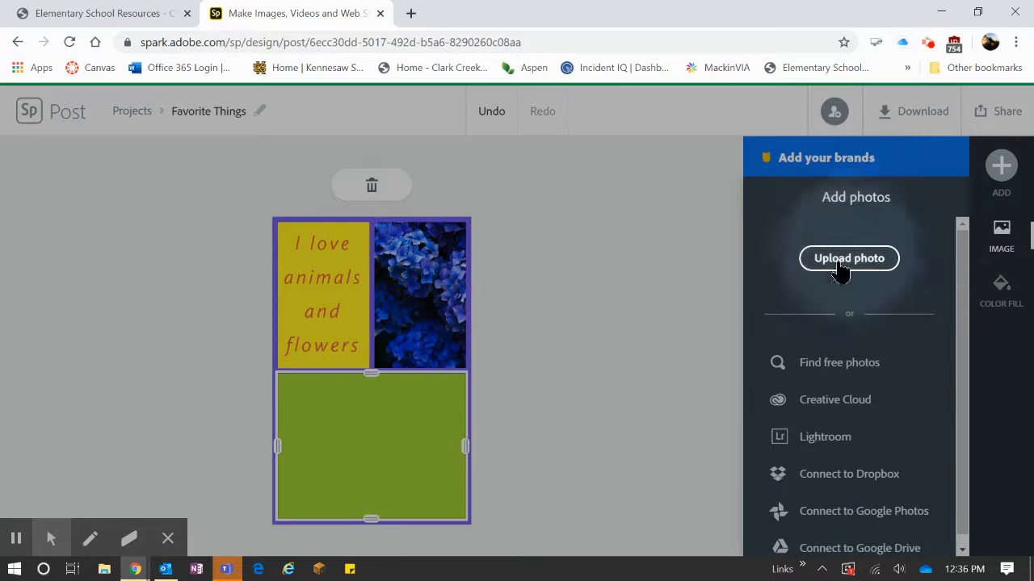
left_click(821, 363)
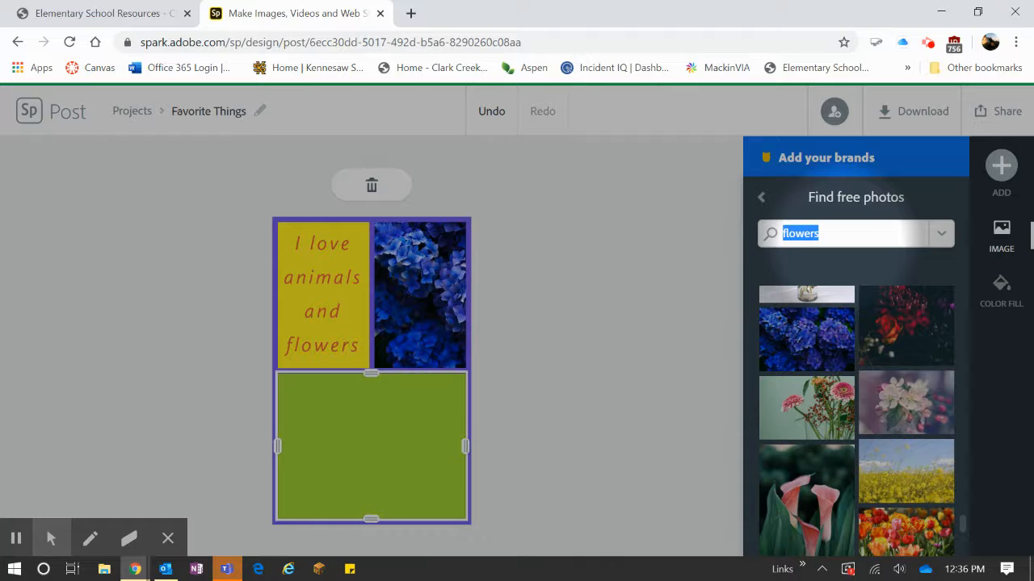
type("c")
key("Return")
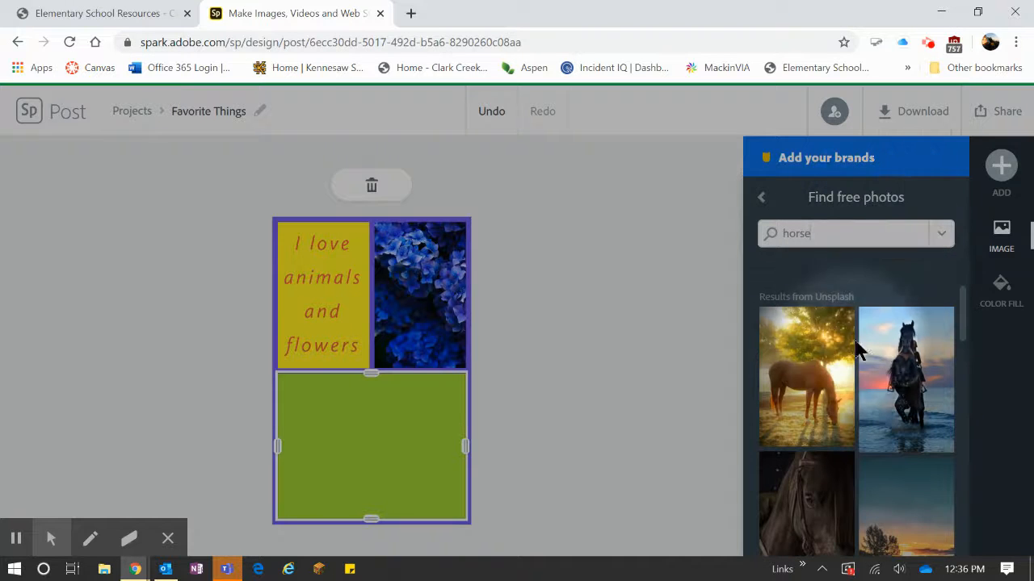
Fill the green cell with the photo of a brown horse's head on a black background
scroll(872, 358, "down", 4)
scroll(872, 358, "down", 5)
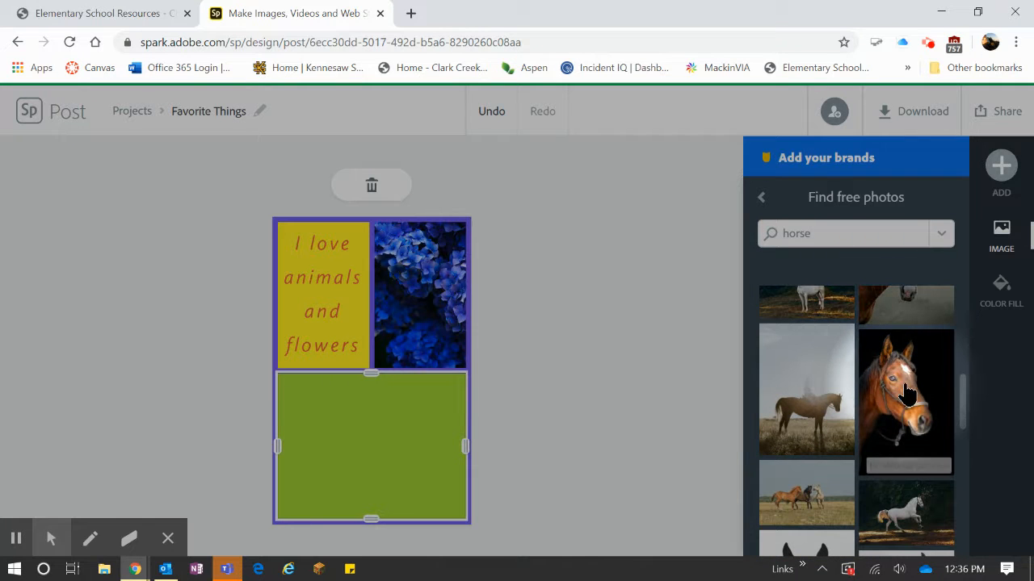
left_click(905, 393)
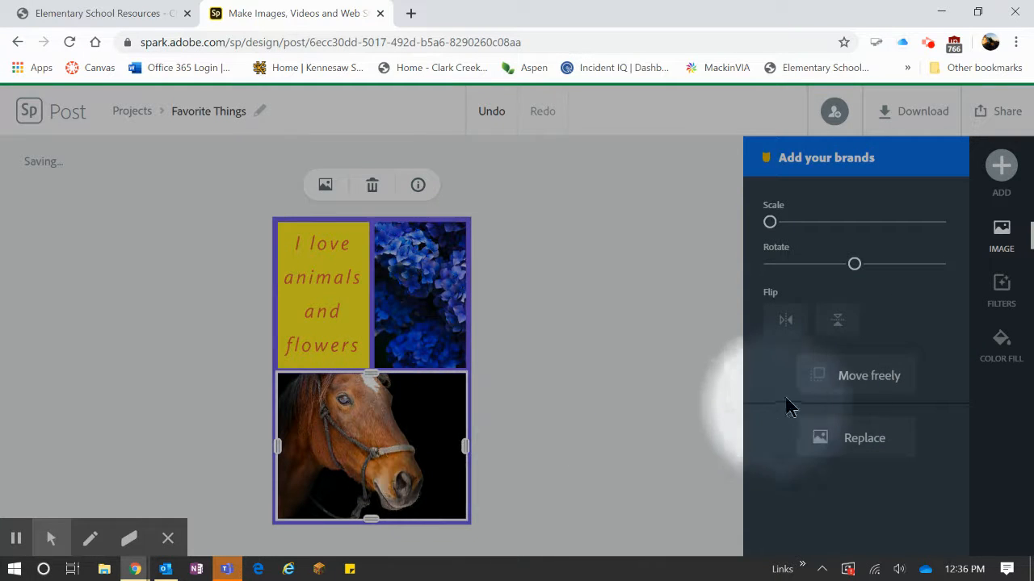
Release the horse photo from the collage so it moves freely, and shift it slightly down in the green cell
left_click(849, 384)
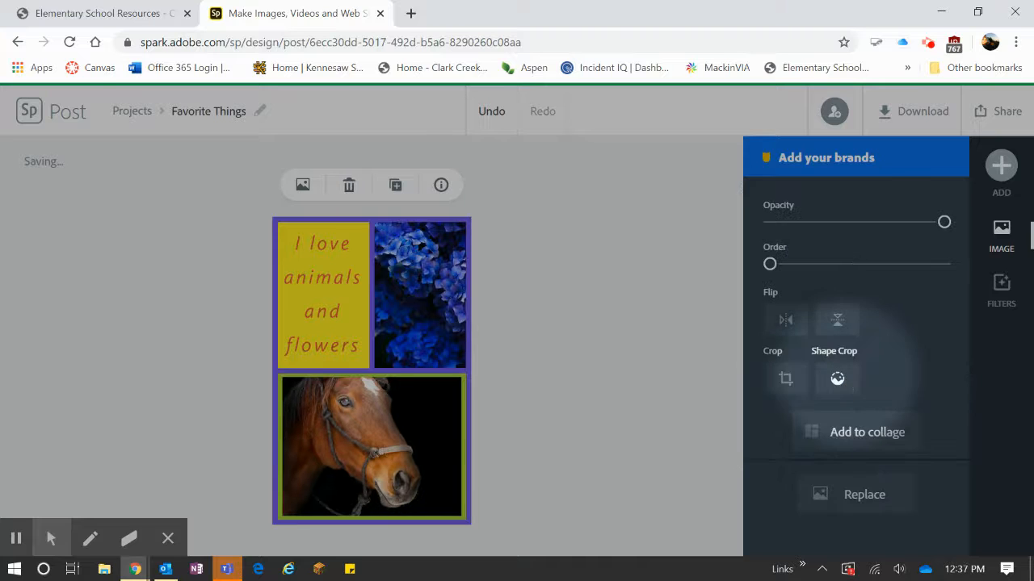
left_click(866, 432)
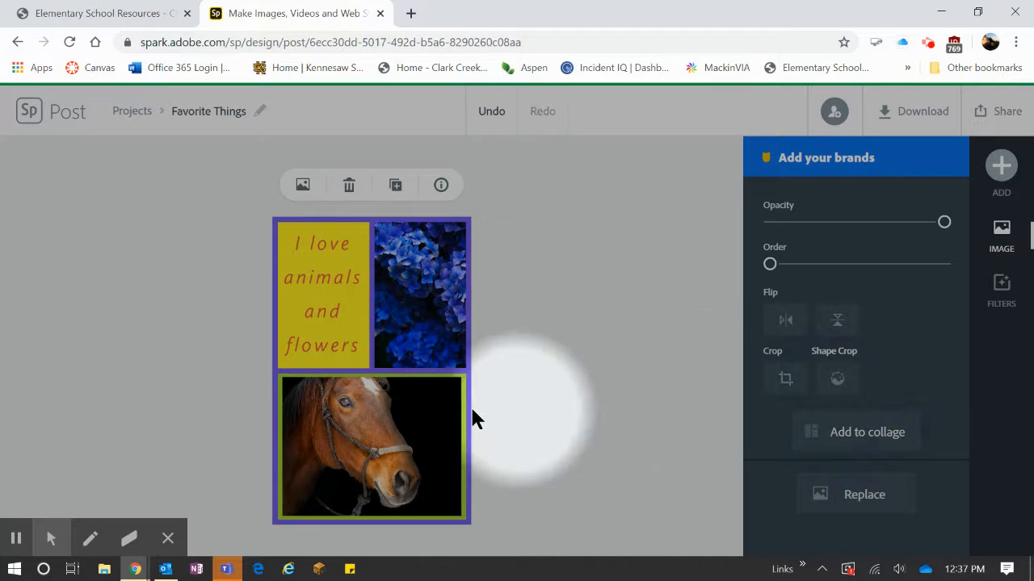
mouse_move(440, 396)
left_mouse_down()
mouse_move(420, 411)
mouse_move(443, 431)
mouse_move(451, 410)
left_mouse_up()
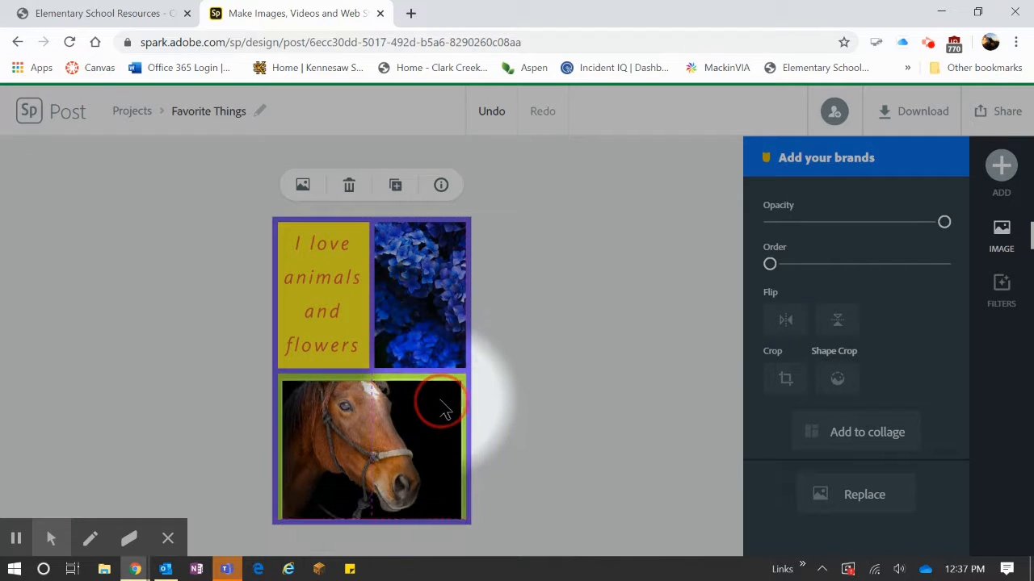
Crop the horse photo from its upper-right corner to a smaller frame around the horse's face and apply the crop
left_click(785, 383)
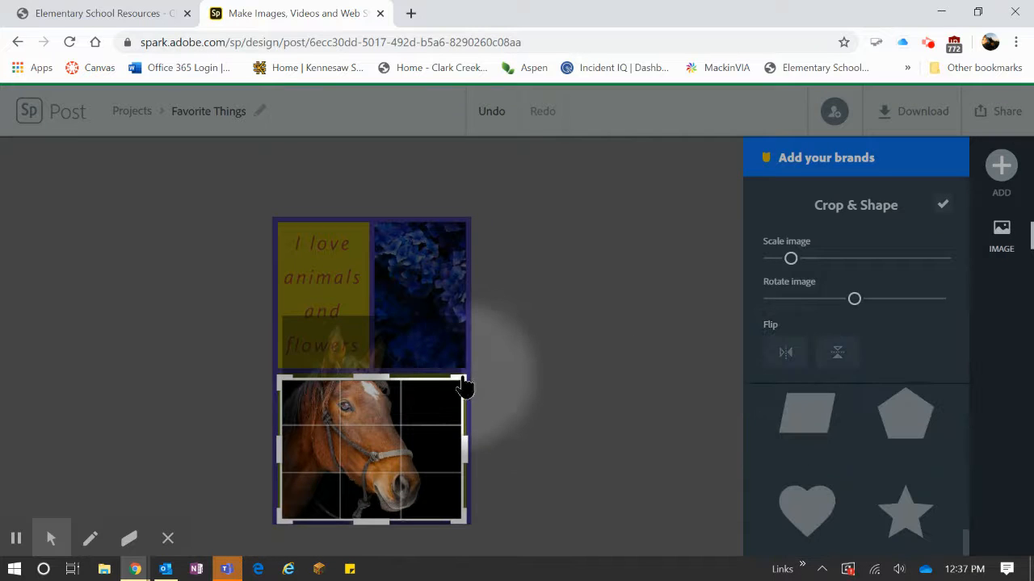
left_click_drag(459, 384, 337, 540)
left_click(350, 486)
left_click_drag(349, 486, 377, 409)
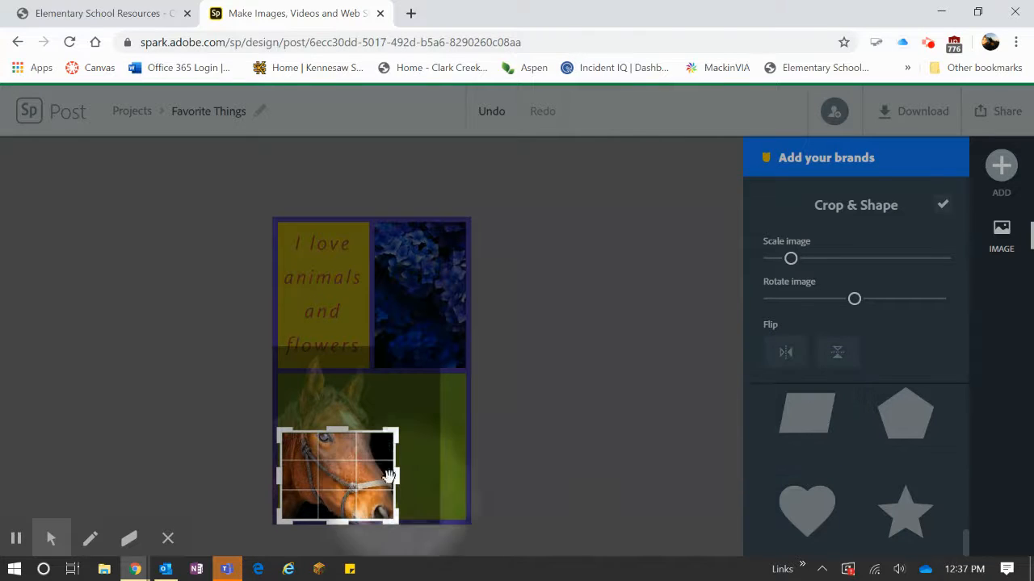
left_click(391, 436)
left_click_drag(392, 436, 406, 417)
left_click_drag(485, 432, 642, 418)
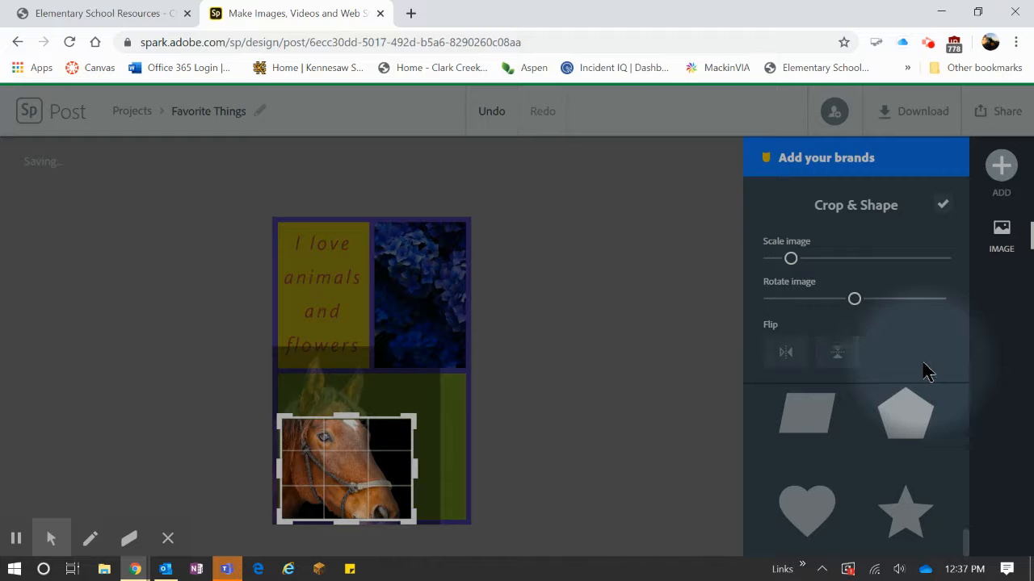
left_click(942, 209)
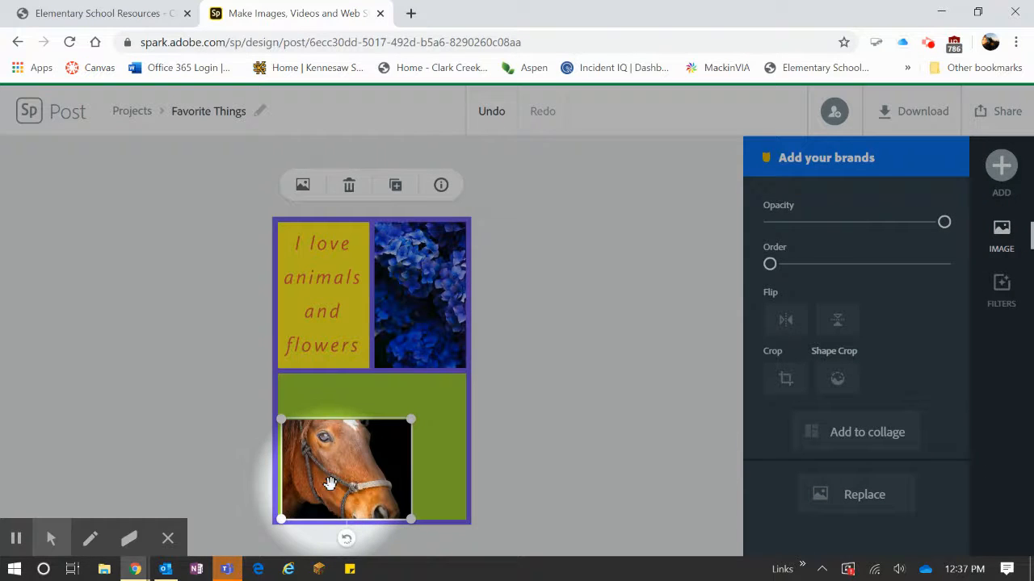
Tilt the cropped horse photo slightly counterclockwise and move it up to overlap the edge of the yellow text cell
left_click(345, 539)
left_click_drag(345, 538, 358, 539)
left_click_drag(358, 540, 363, 538)
left_click_drag(348, 460, 345, 399)
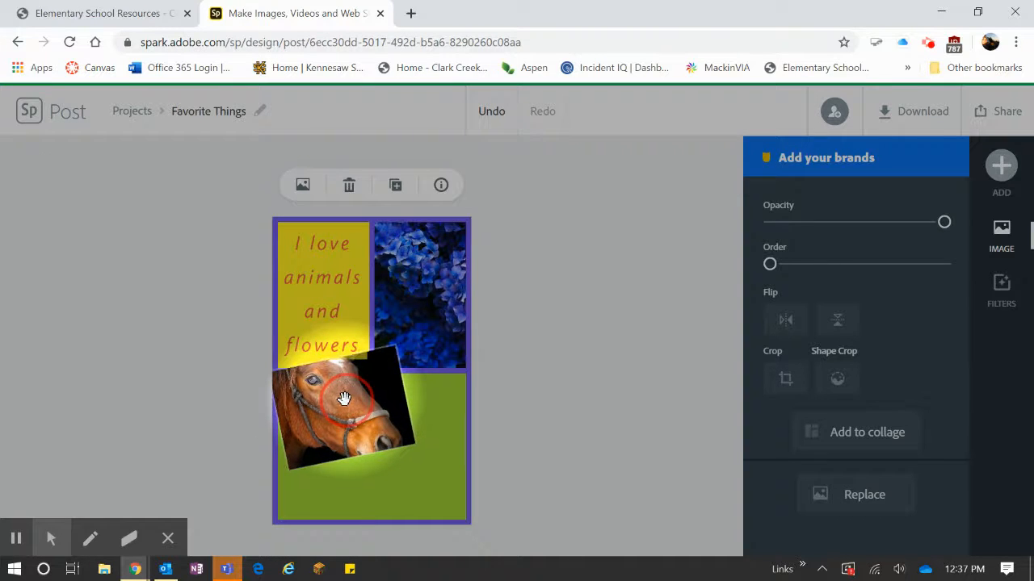
Search the free photos for "dog" to fill the green collage cell behind the horse photo
left_click(399, 489)
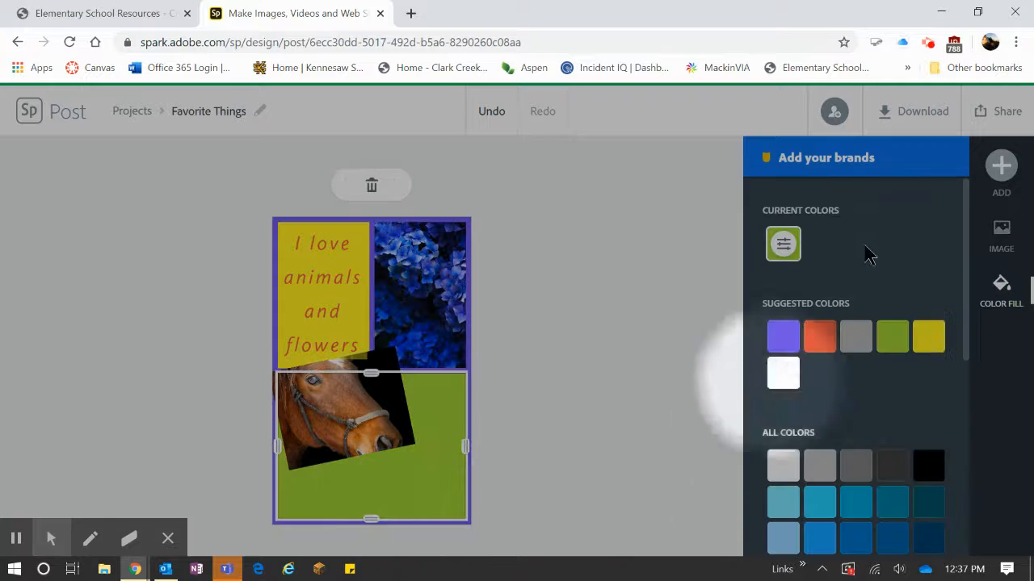
left_click(1000, 233)
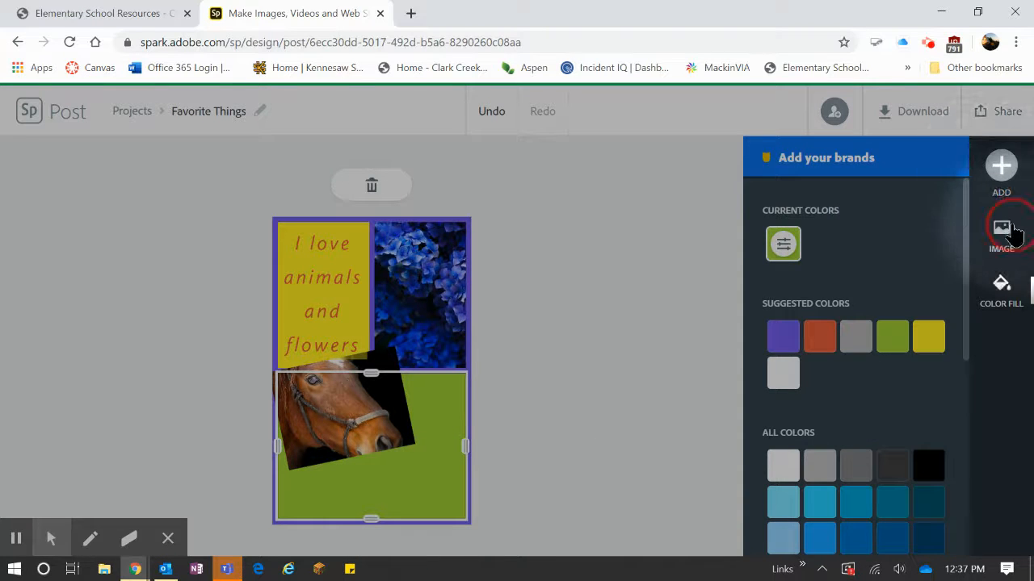
left_click(812, 369)
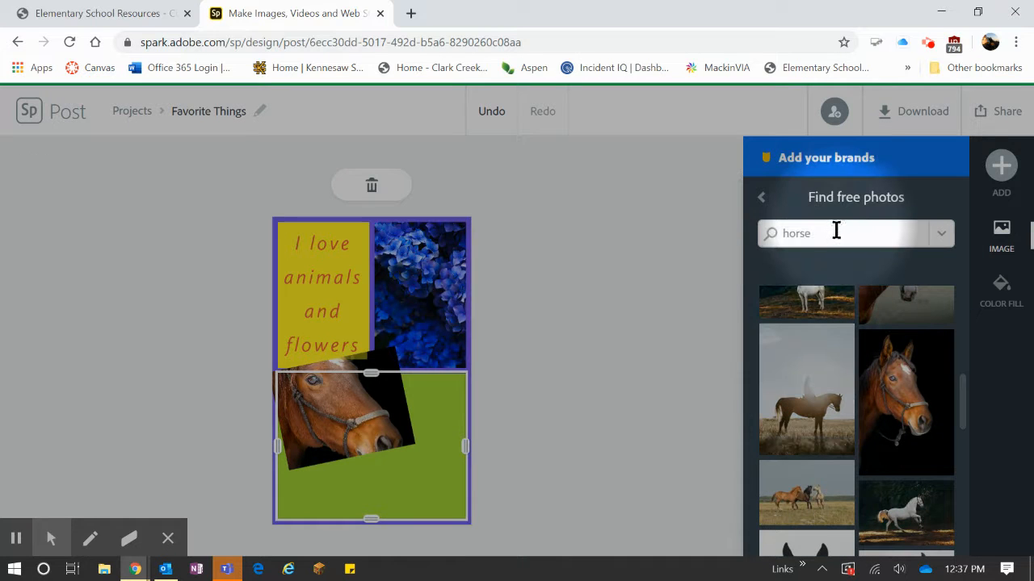
left_click_drag(835, 232, 742, 234)
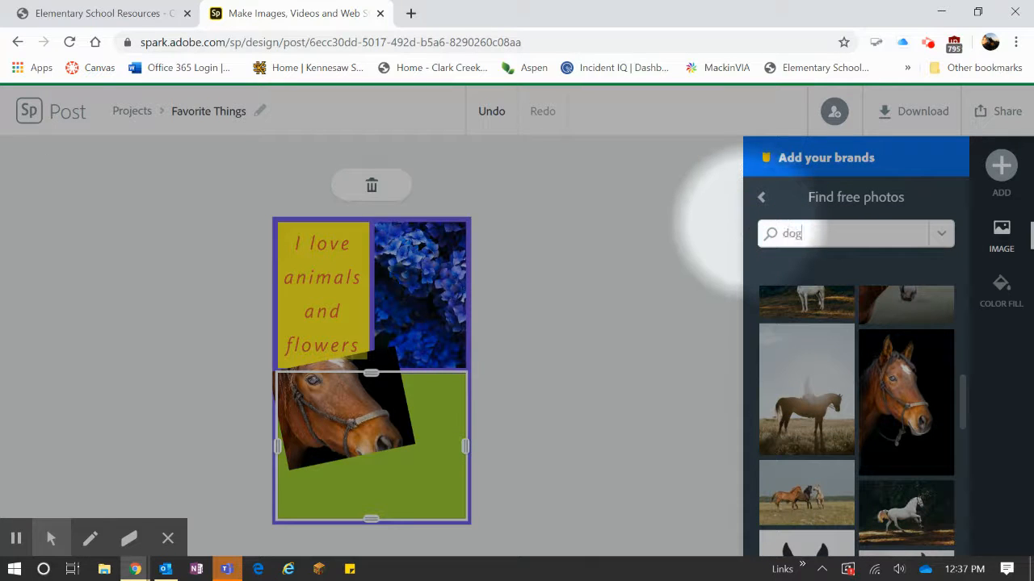
type("dog")
key("Return")
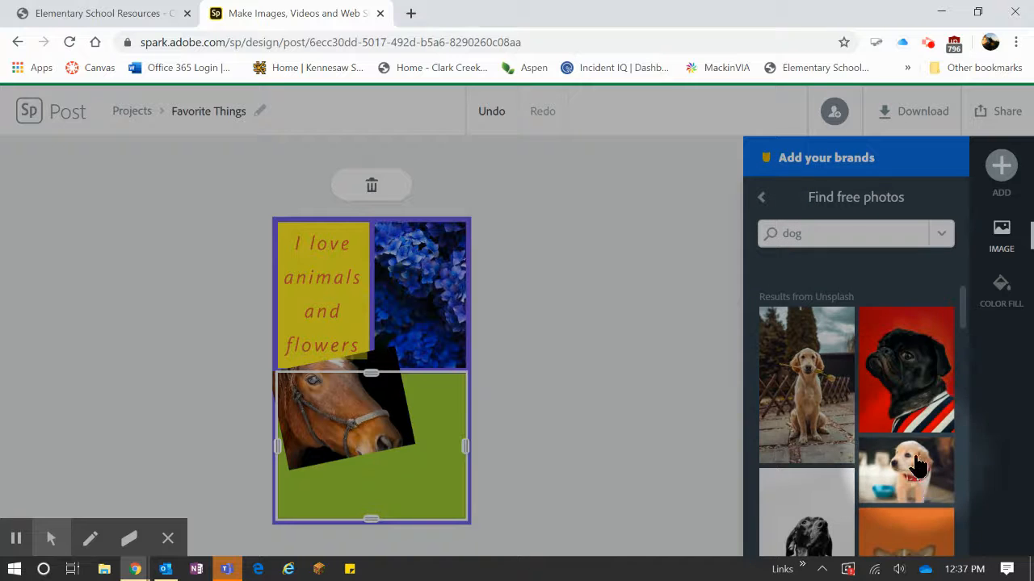
Fill the green cell with the photo of a smiling light golden dog in front of grass
scroll(856, 420, "down", 3)
scroll(912, 464, "down", 3)
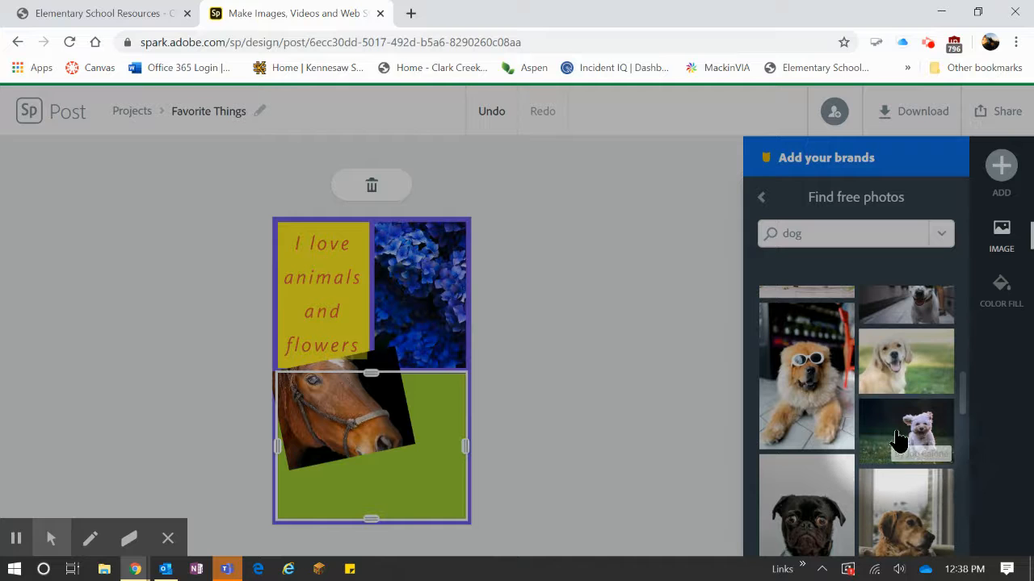
left_click(884, 373)
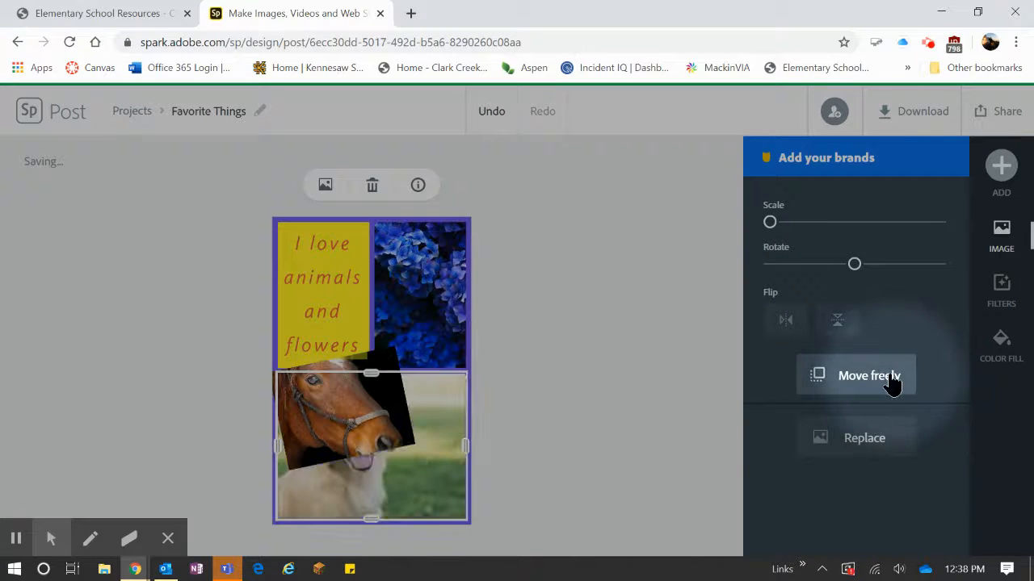
Release the dog photo from the collage so it moves freely over the green cell
left_click_drag(392, 503, 436, 440)
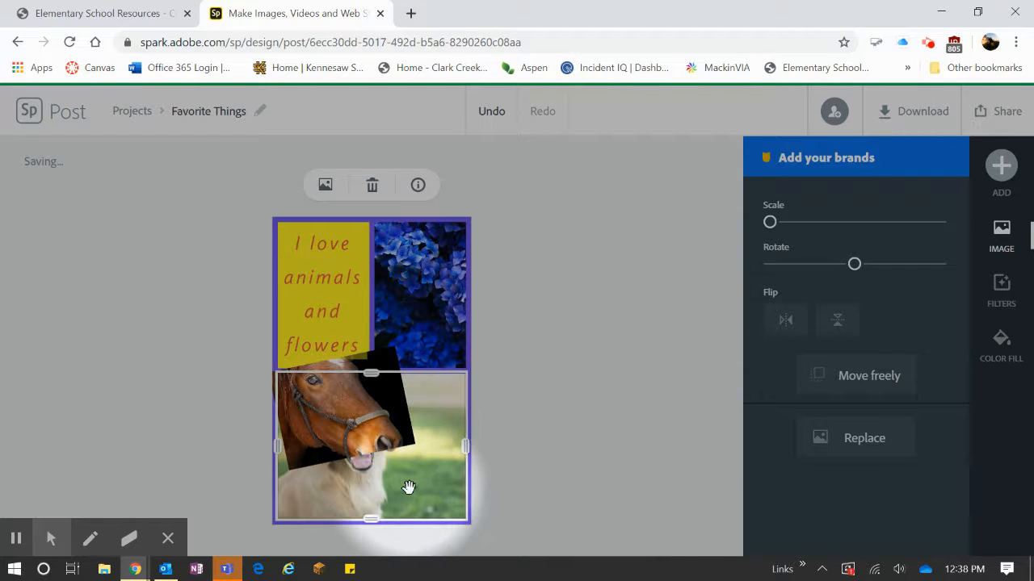
left_click(854, 379)
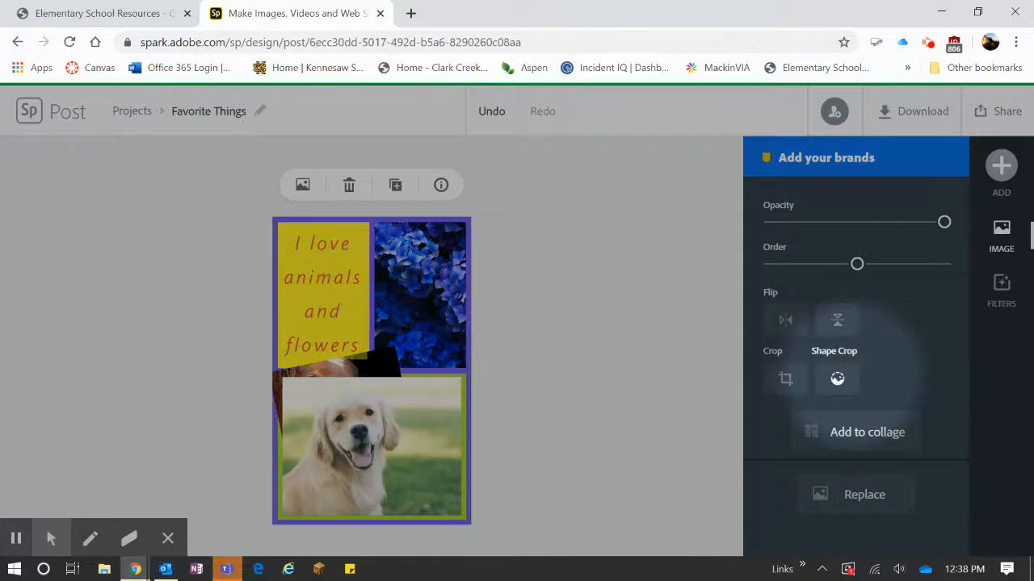
left_click(403, 446)
left_click_drag(417, 438, 387, 438)
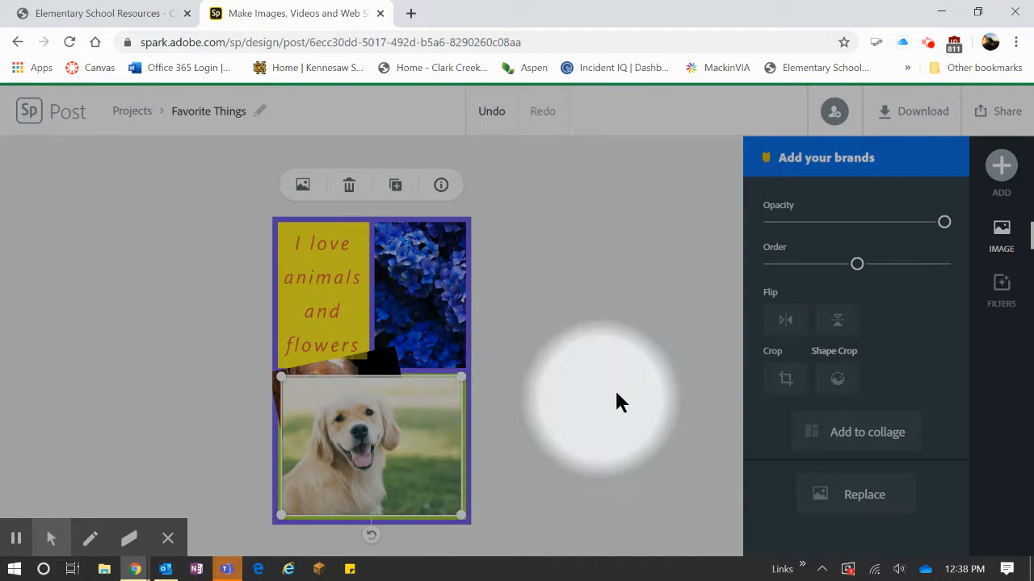
Crop the dog photo freeform to a smaller frame around the dog's face, center the face in it and apply the crop
left_click(785, 378)
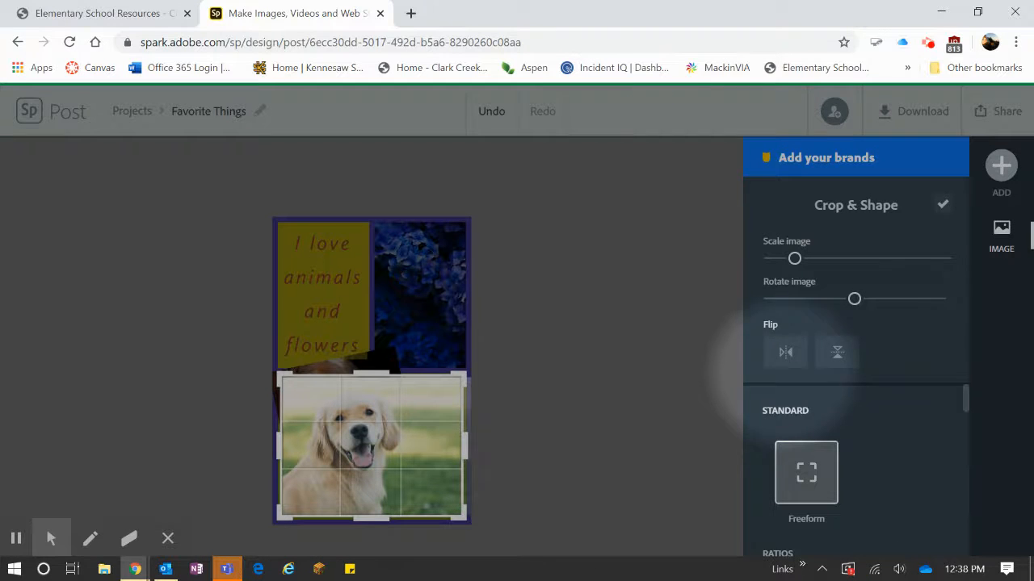
left_click_drag(462, 379, 388, 409)
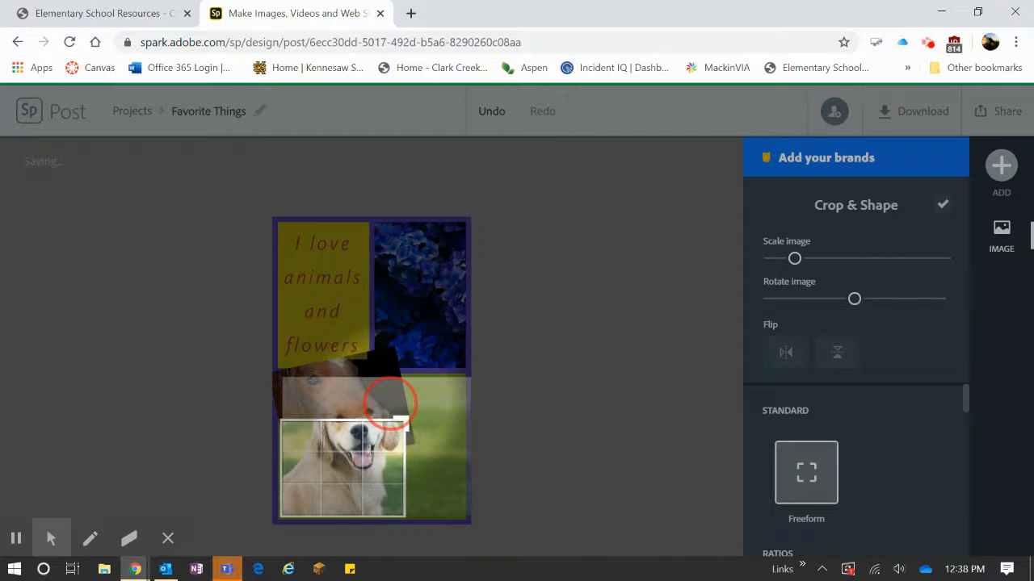
mouse_move(346, 473)
left_mouse_down()
mouse_move(357, 431)
mouse_move(348, 473)
mouse_move(336, 476)
left_mouse_up()
left_click_drag(293, 435, 295, 436)
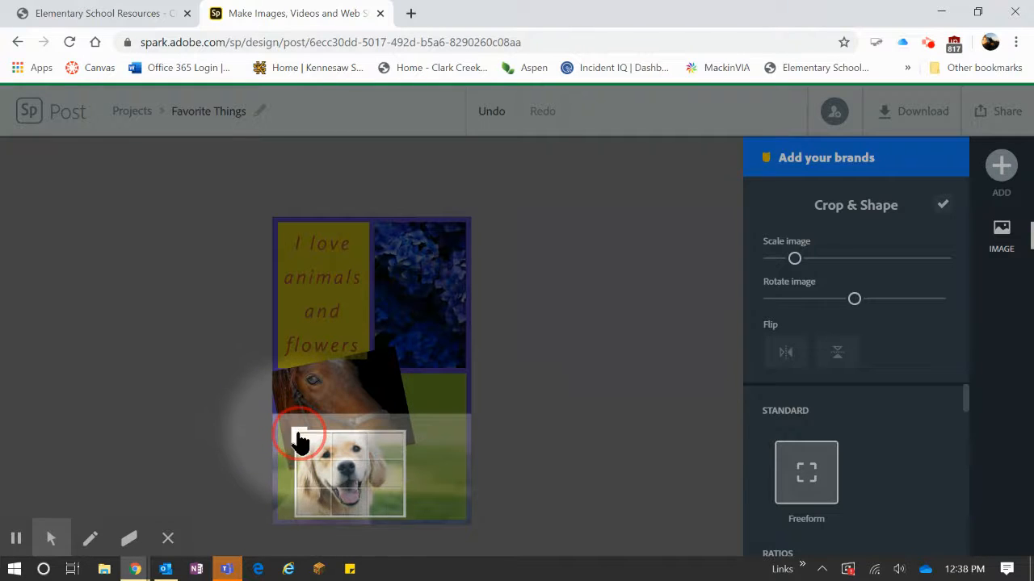
left_click(343, 478)
mouse_move(342, 478)
left_mouse_down()
mouse_move(335, 471)
mouse_move(360, 487)
left_mouse_up()
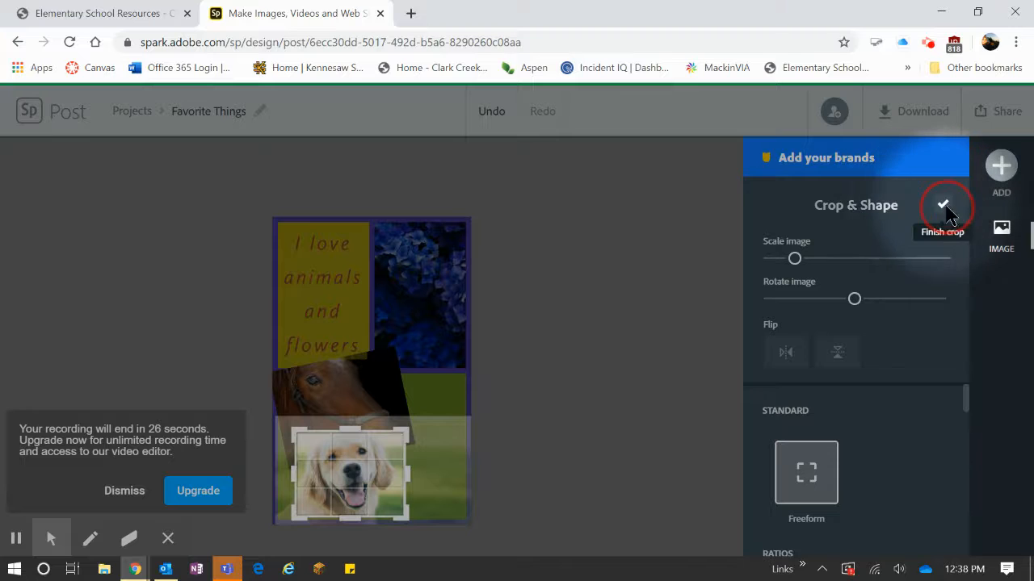
left_click(944, 209)
Move the cropped dog photo to the green cell's lower-right corner and shrink the tilted horse photo at the cell's upper left
left_click(351, 474)
left_click_drag(353, 475, 380, 436)
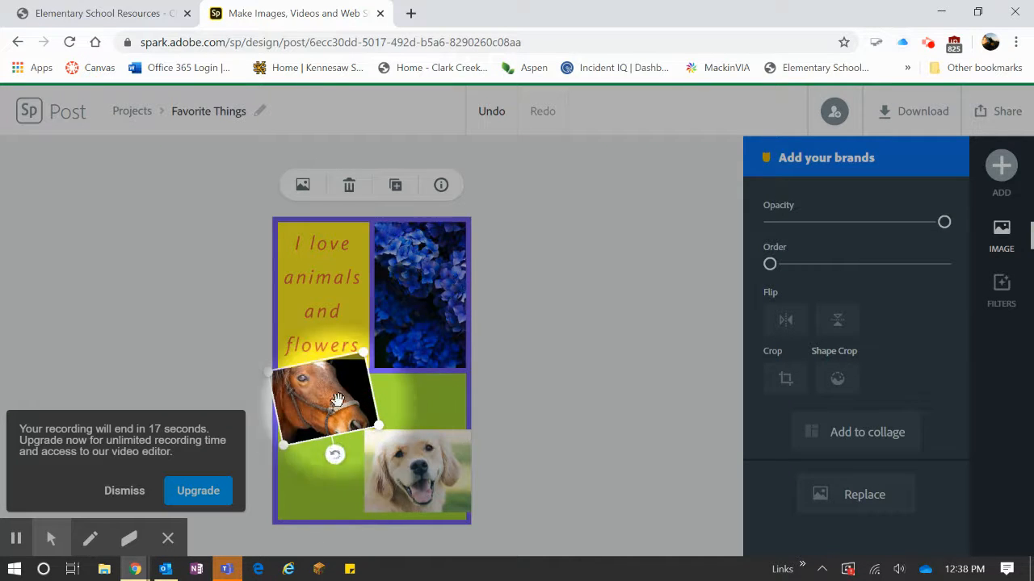
left_click(312, 487)
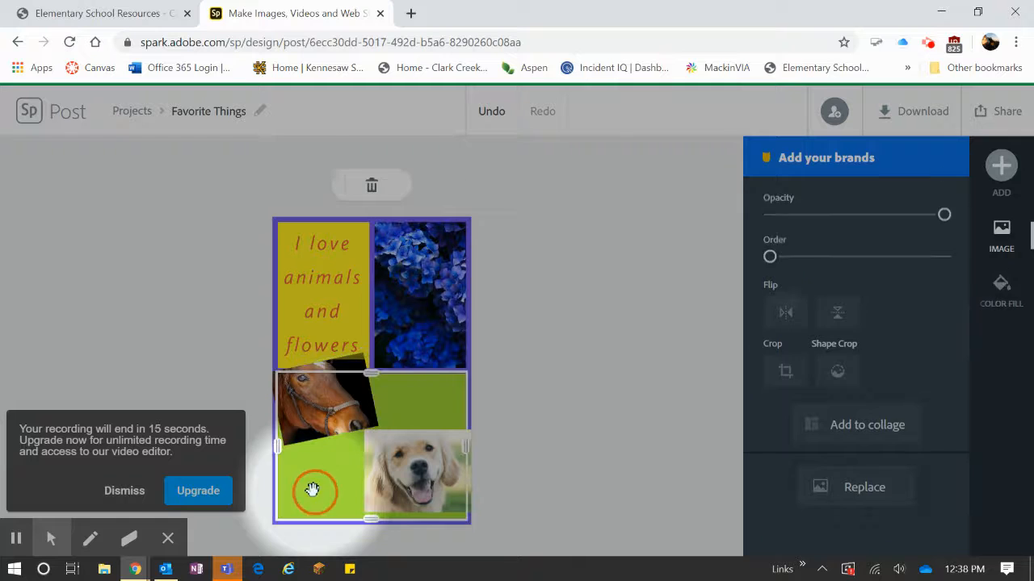
left_click(146, 491)
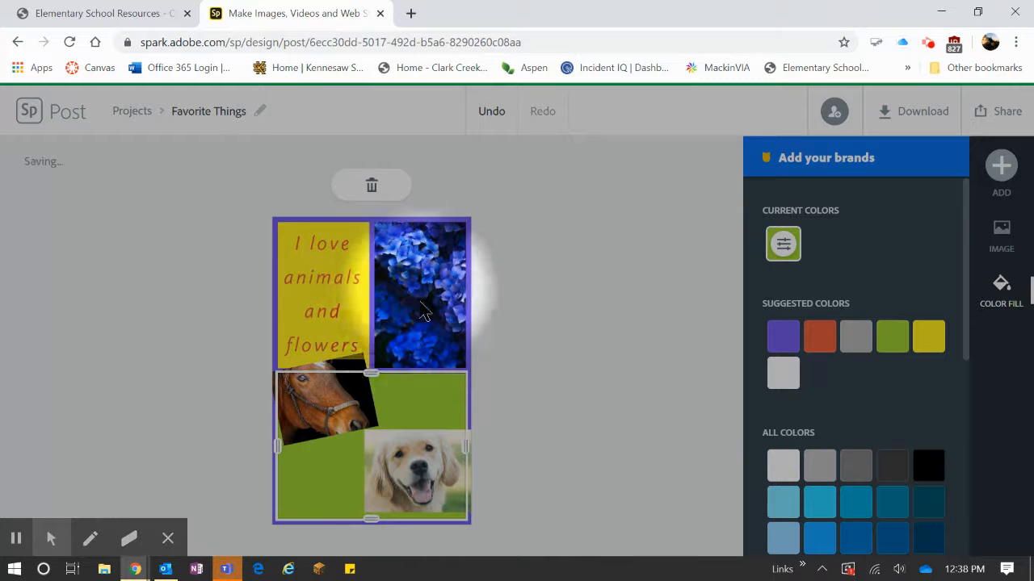